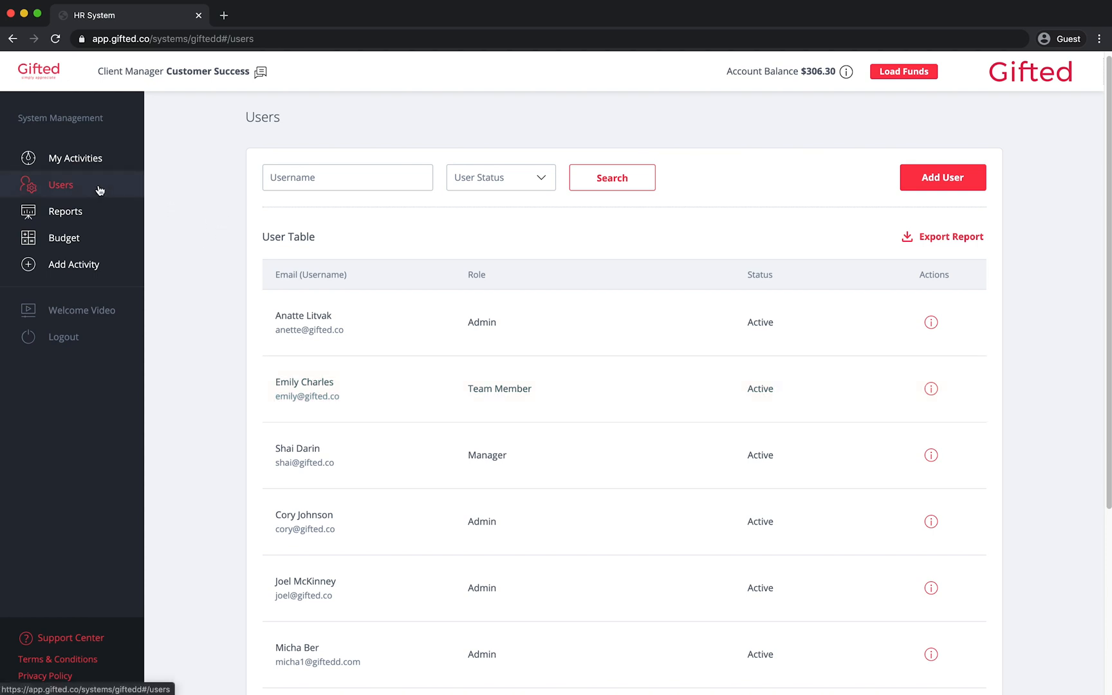
Start a new user with the user's email address and the Admin role
{"action": "left_click", "coordinate": [910, 188]}
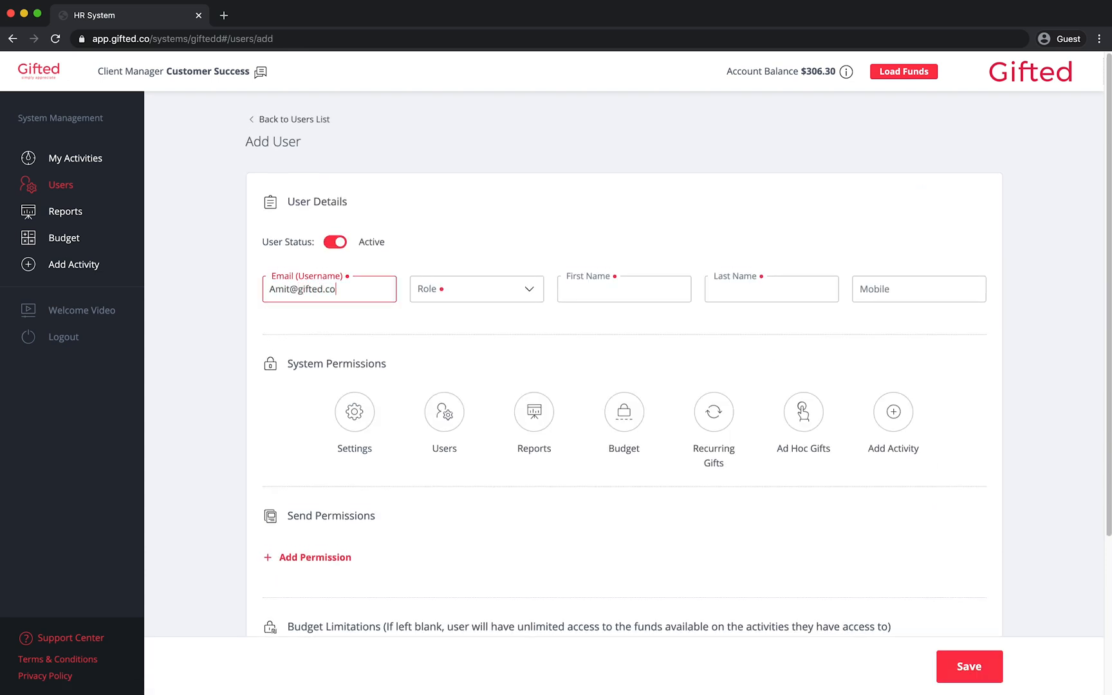
{"action": "left_click", "coordinate": [530, 290]}
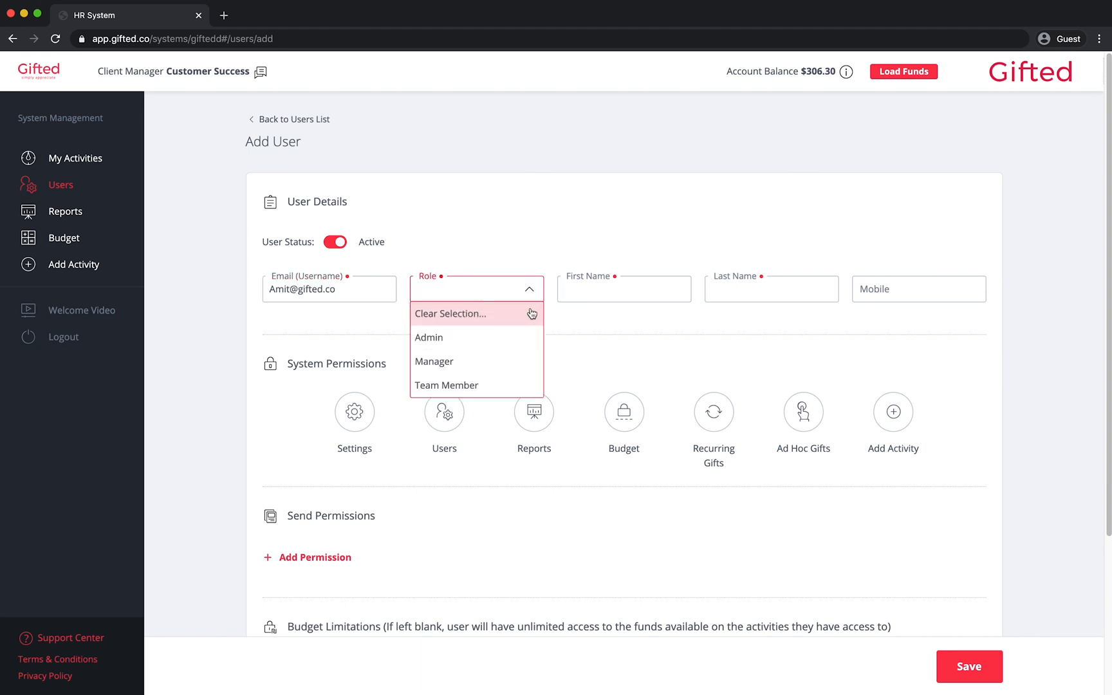
{"action": "left_click", "coordinate": [522, 338]}
Enter the new user's first and last name
{"action": "left_click", "coordinate": [616, 292]}
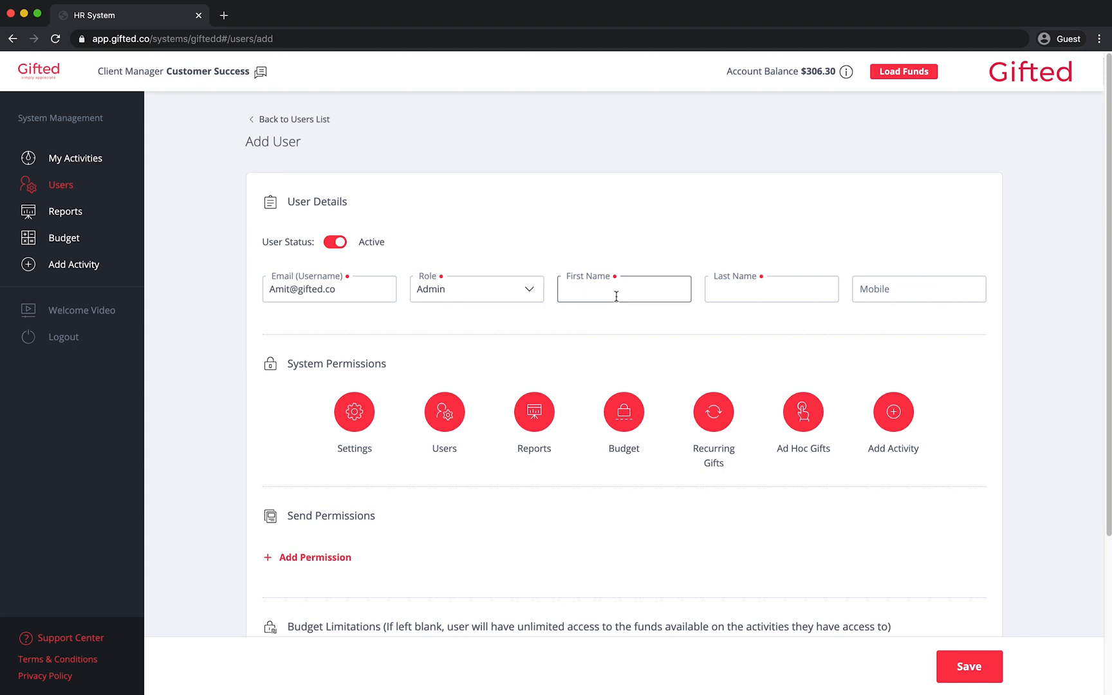
{"action": "key", "text": "Tab"}
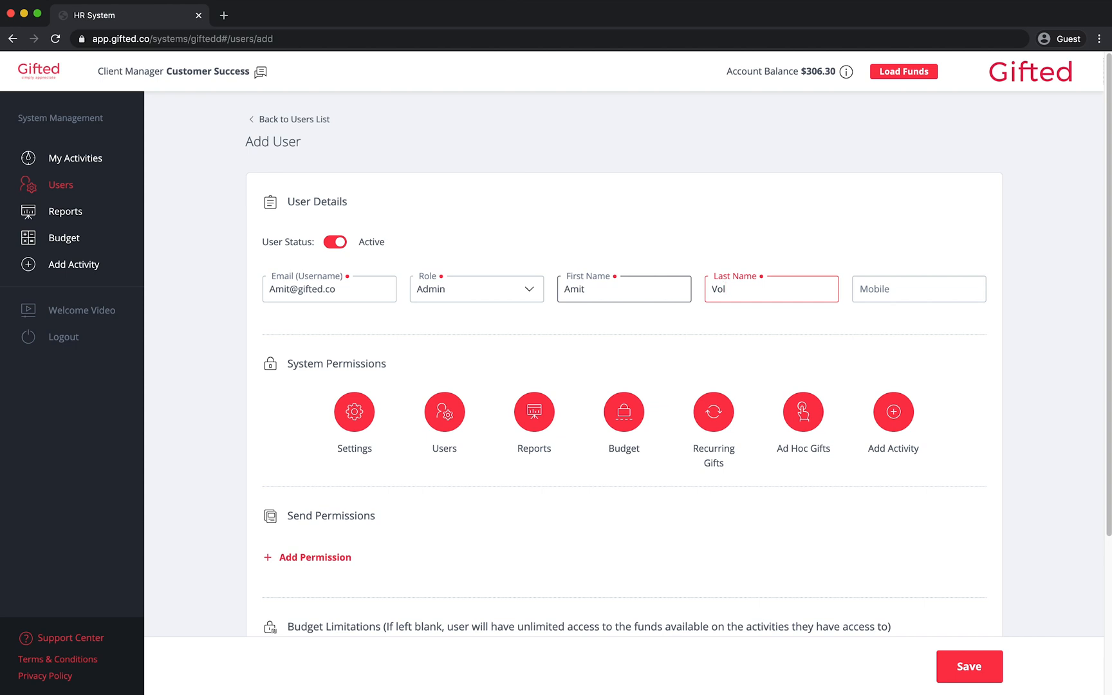
{"action": "left_click", "coordinate": [586, 289]}
Try the Manager and Team Member roles, return to Admin, and revoke Settings access
{"action": "left_click", "coordinate": [534, 291]}
{"action": "left_click", "coordinate": [517, 358]}
{"action": "left_click", "coordinate": [535, 291]}
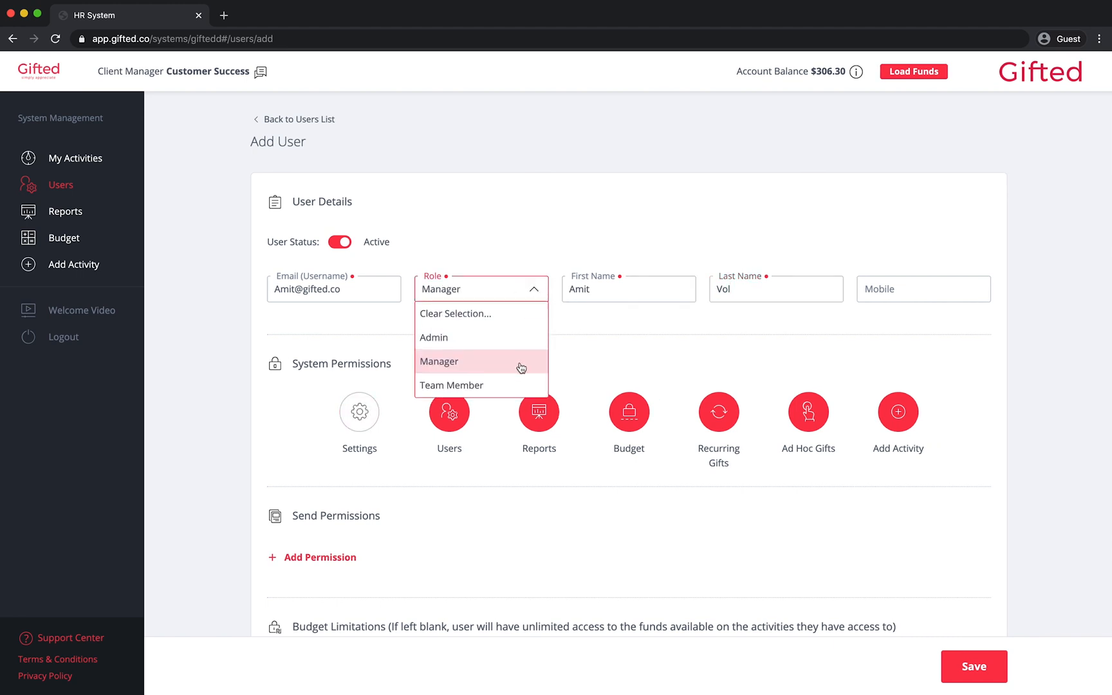
{"action": "left_click", "coordinate": [520, 383]}
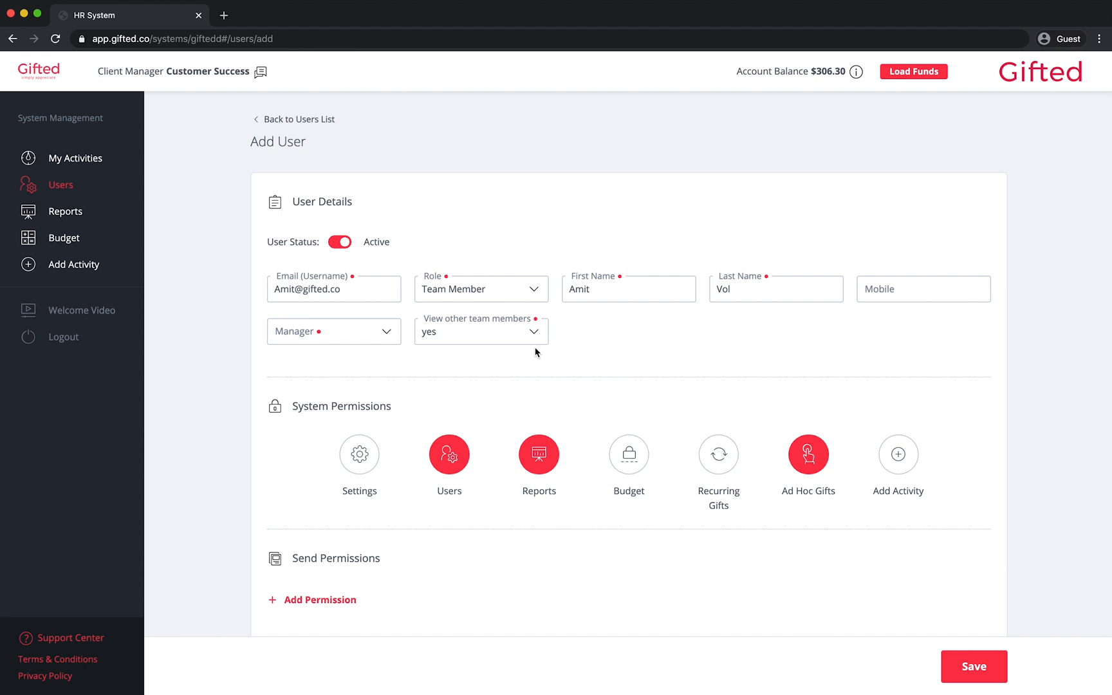
{"action": "left_click", "coordinate": [537, 292]}
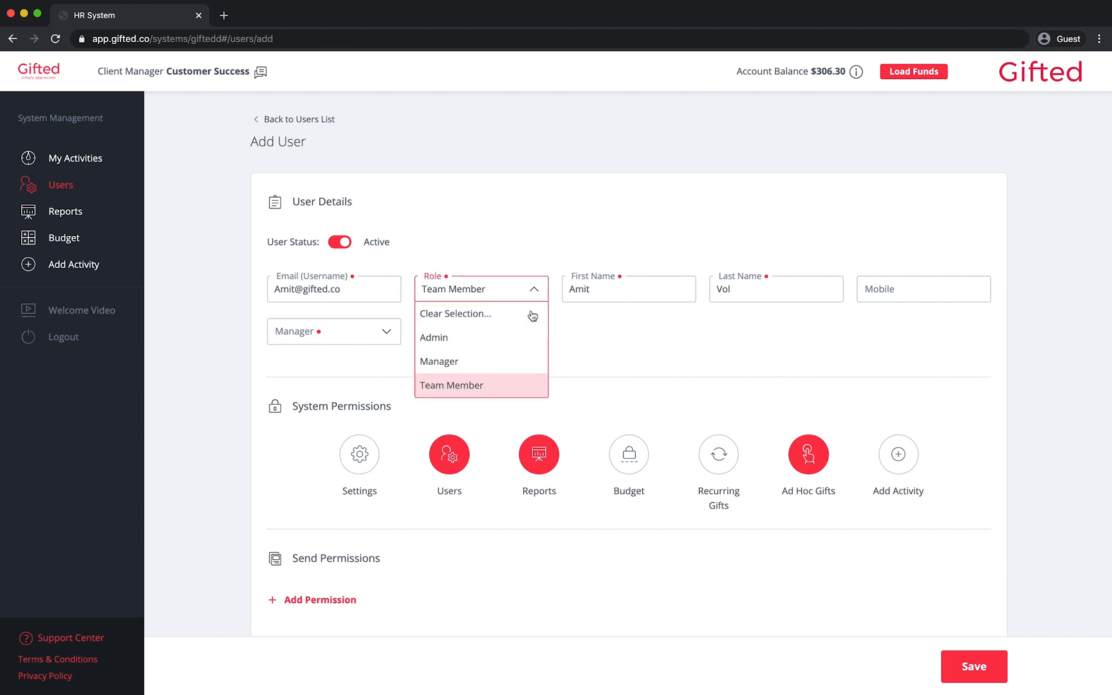
{"action": "left_click", "coordinate": [531, 338]}
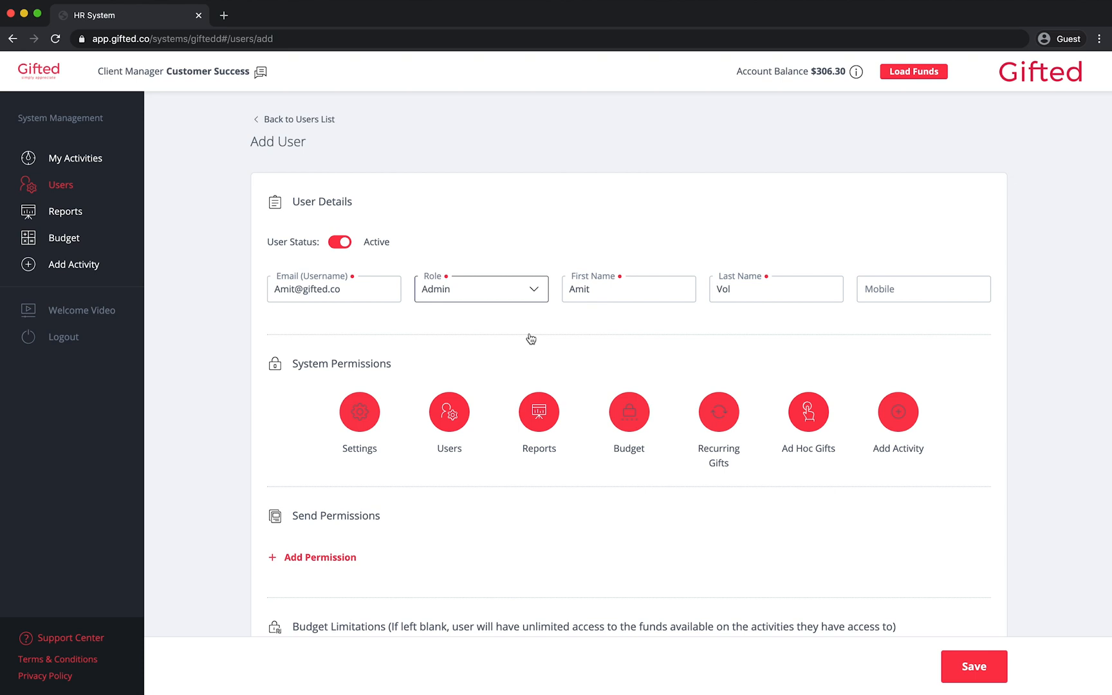
{"action": "left_click", "coordinate": [362, 421]}
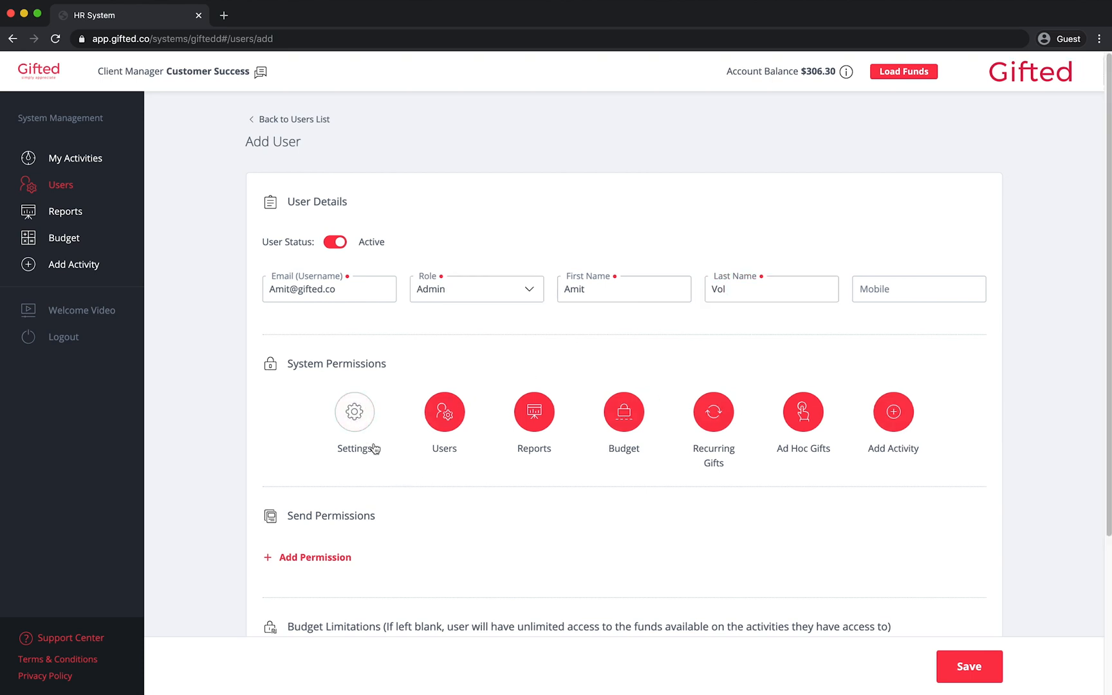
Turn the Settings system permission back on for the new Admin user
{"action": "left_click", "coordinate": [354, 417]}
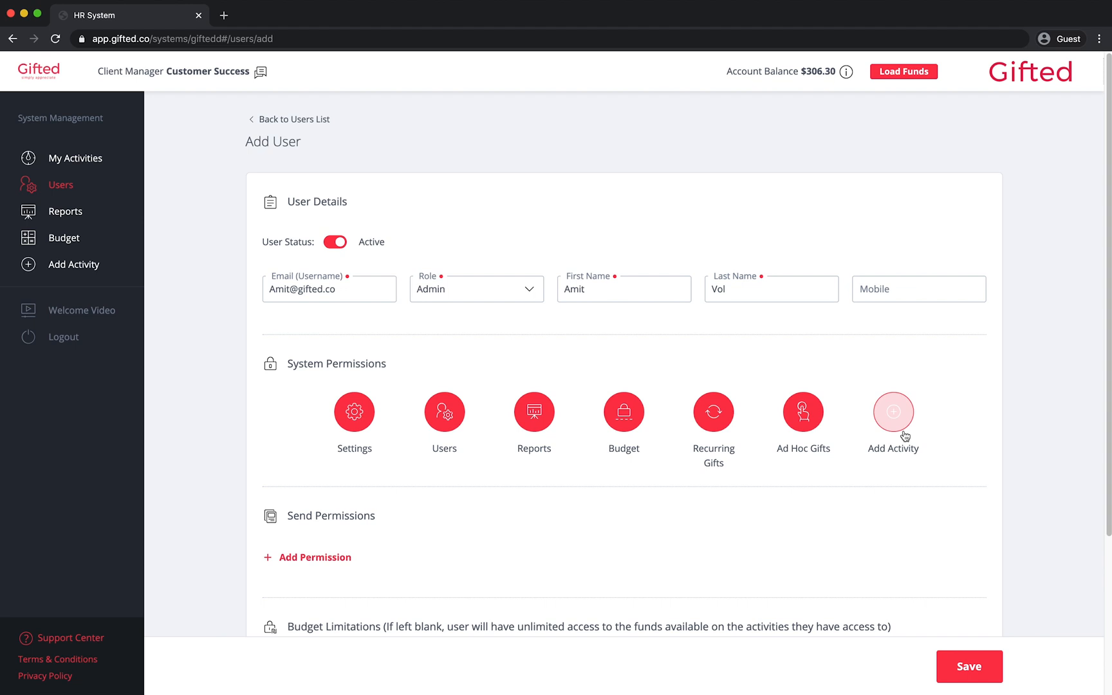
Add a send permission for Manual system type with the Holiday Gifting activity
{"action": "scroll", "coordinate": [896, 513], "scroll_direction": "down", "scroll_amount": 4}
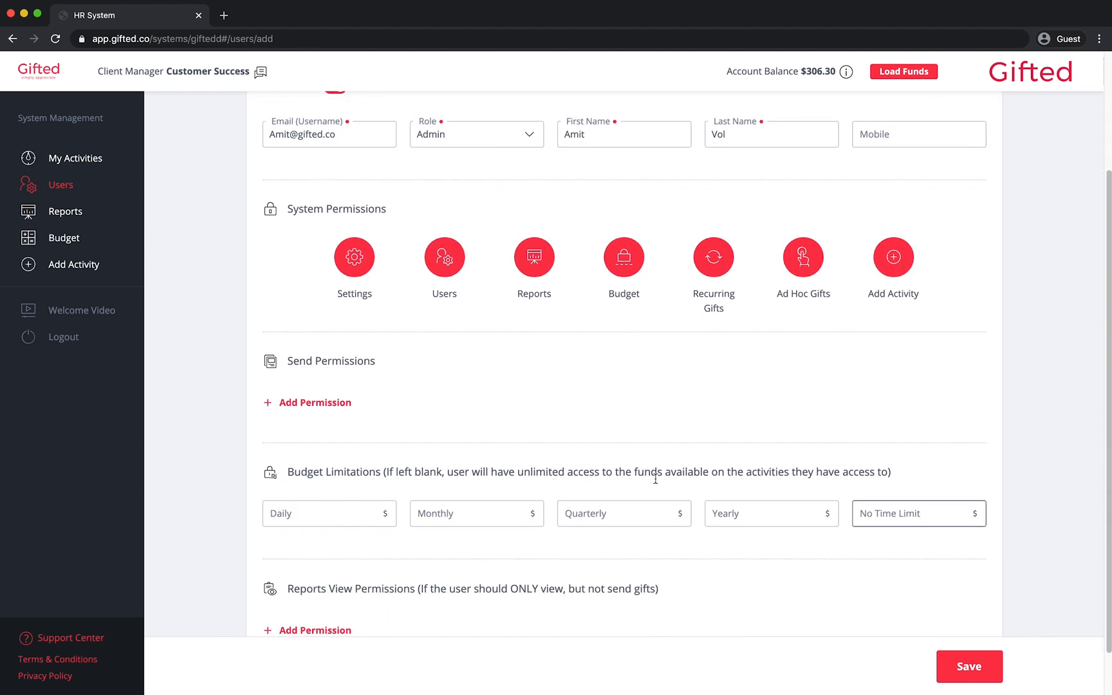
{"action": "left_click", "coordinate": [337, 403]}
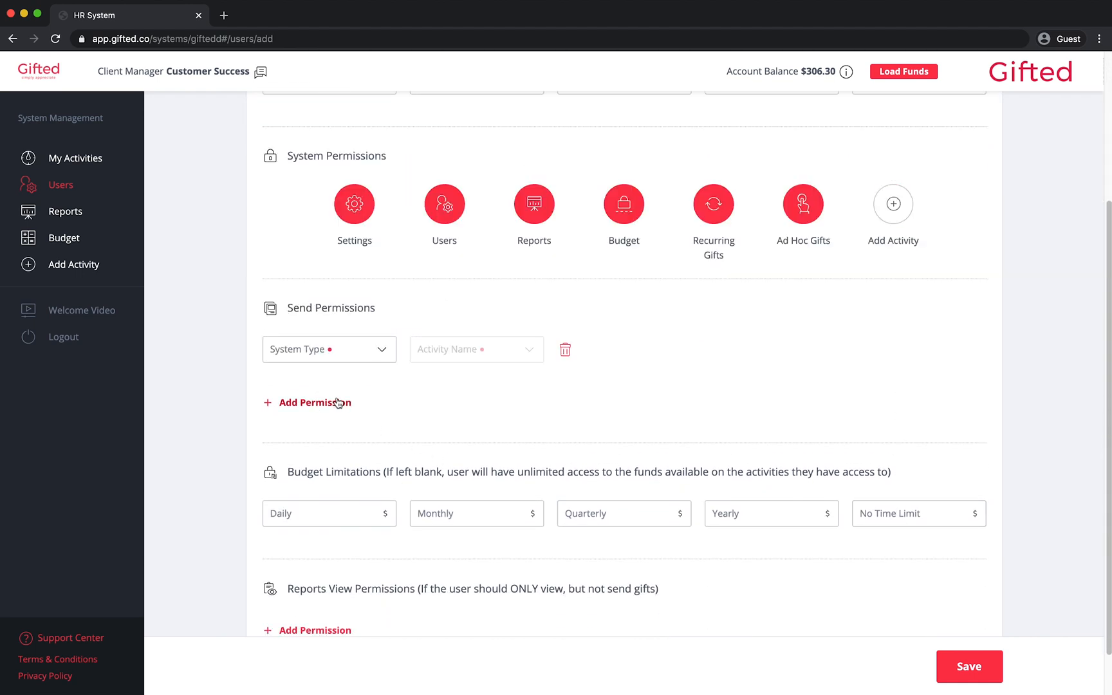
{"action": "left_click", "coordinate": [381, 358]}
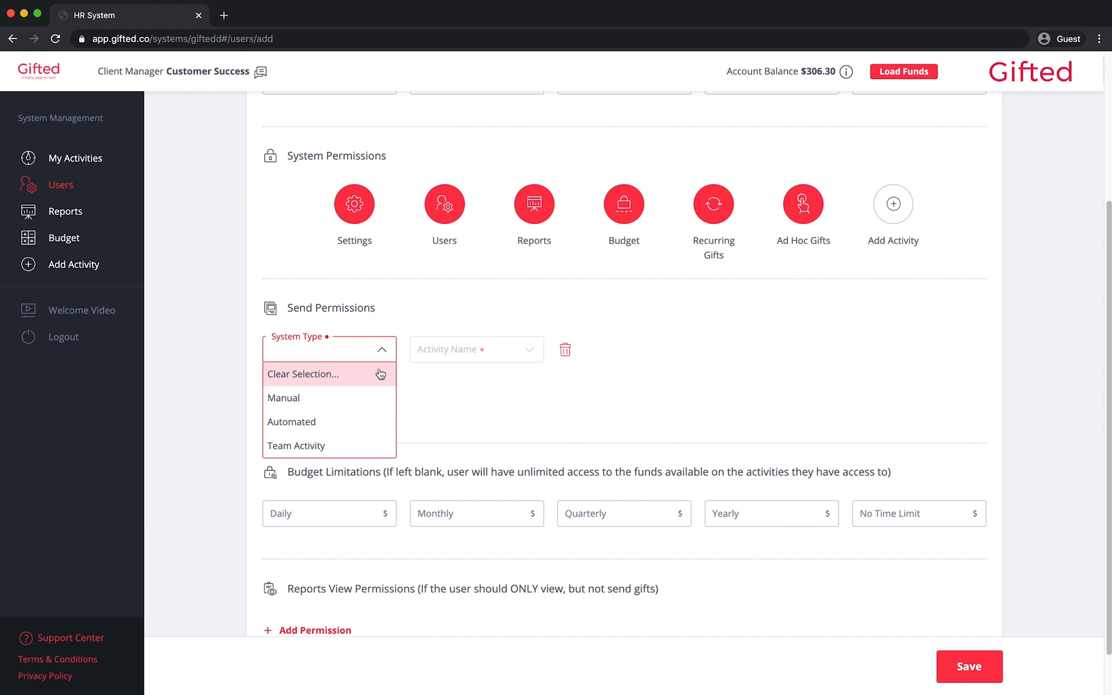
{"action": "left_click", "coordinate": [380, 398]}
{"action": "left_click", "coordinate": [523, 352]}
{"action": "left_click", "coordinate": [463, 379]}
Add a second send permission for Automated system type with Work Anniversaries
{"action": "left_click", "coordinate": [320, 403]}
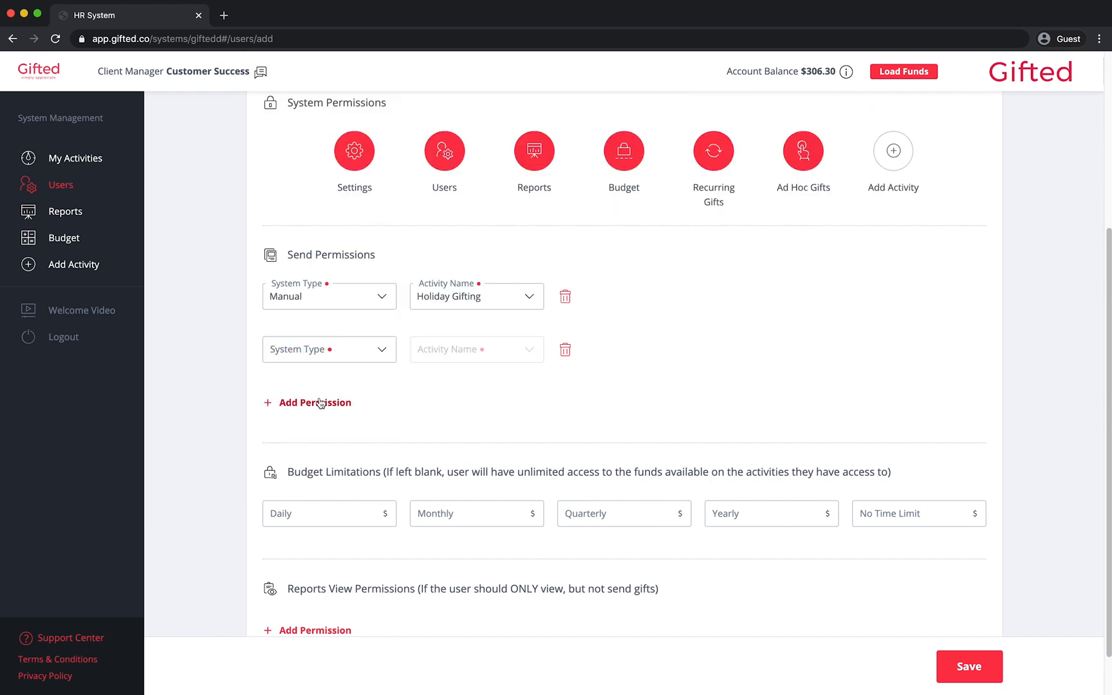
{"action": "left_click", "coordinate": [383, 353]}
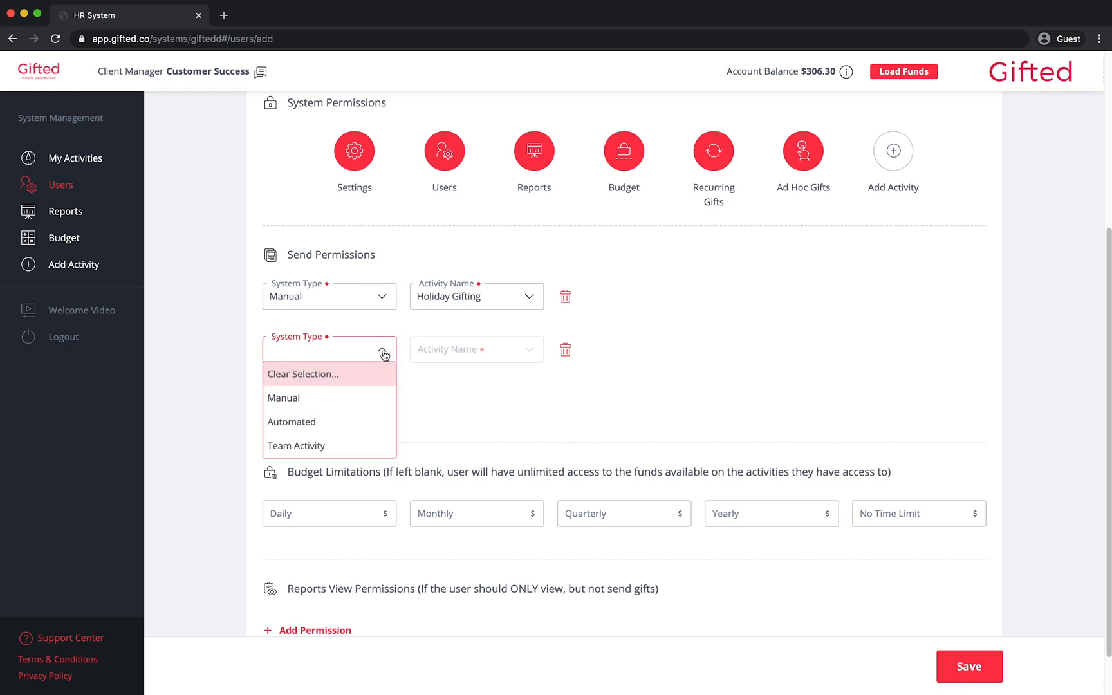
{"action": "left_click", "coordinate": [377, 422]}
{"action": "left_click", "coordinate": [528, 358]}
{"action": "left_click", "coordinate": [492, 466]}
{"action": "scroll", "coordinate": [492, 466], "scroll_direction": "down", "scroll_amount": 2}
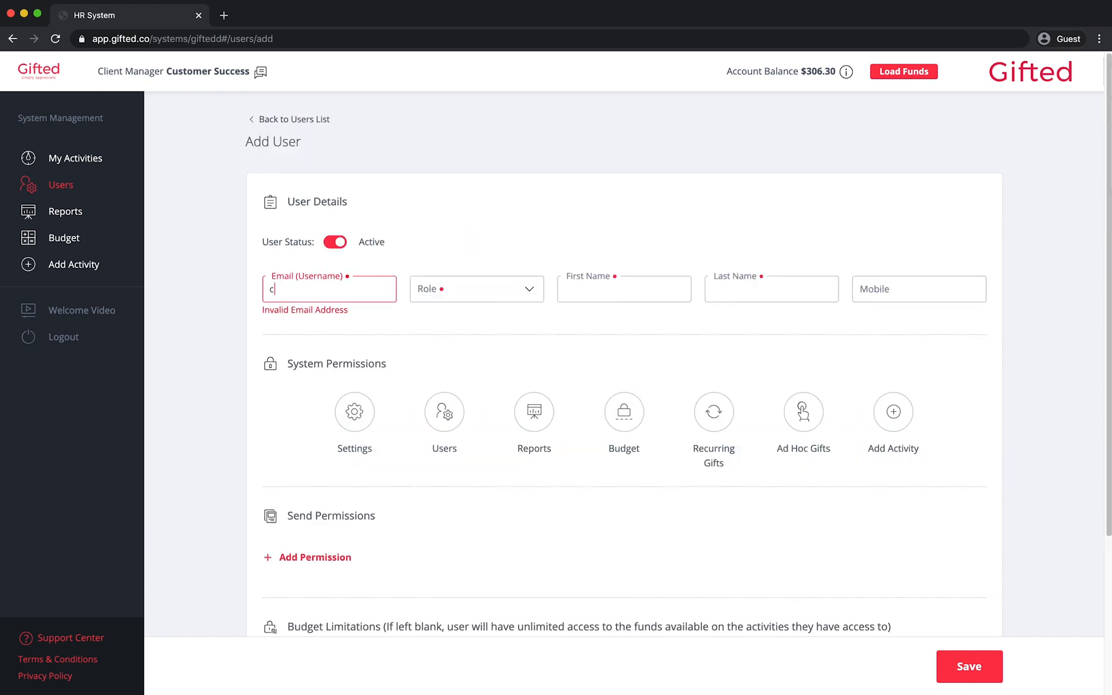
Enter the second user's email, Manager role, and first and last name
{"action": "left_click", "coordinate": [479, 295]}
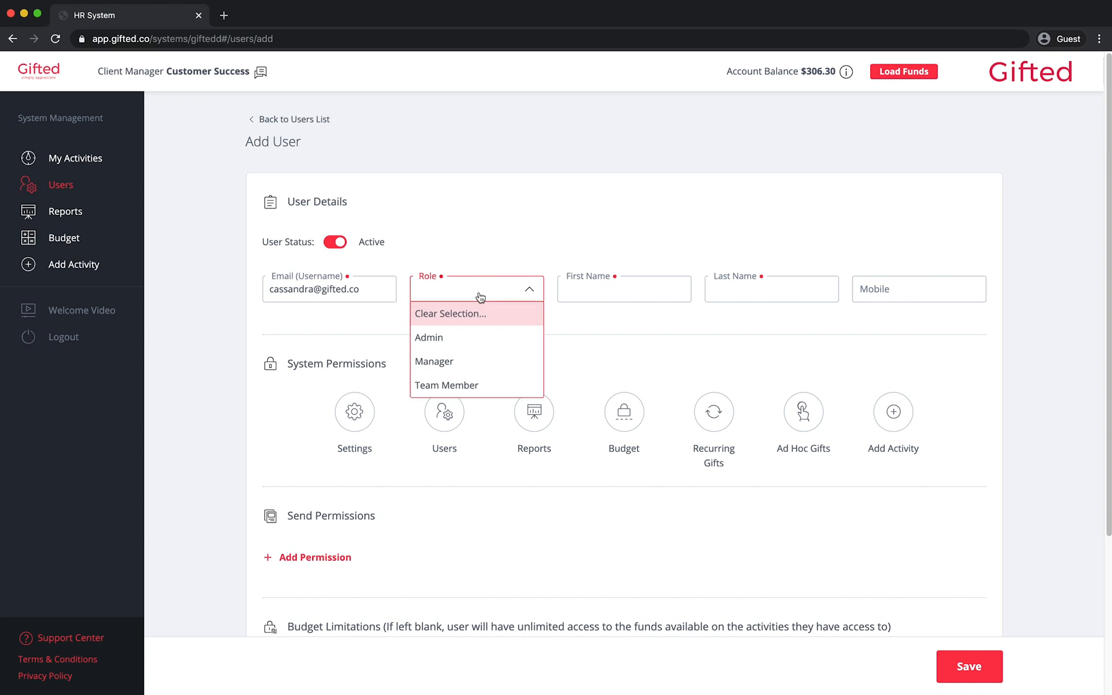
{"action": "left_click", "coordinate": [509, 362]}
{"action": "left_click", "coordinate": [623, 296]}
{"action": "key", "text": "Tab"}
Revoke Users, Recurring Gifts, Ad Hoc Gifts and Add Activity permissions, leaving only Reports
{"action": "left_click", "coordinate": [444, 411]}
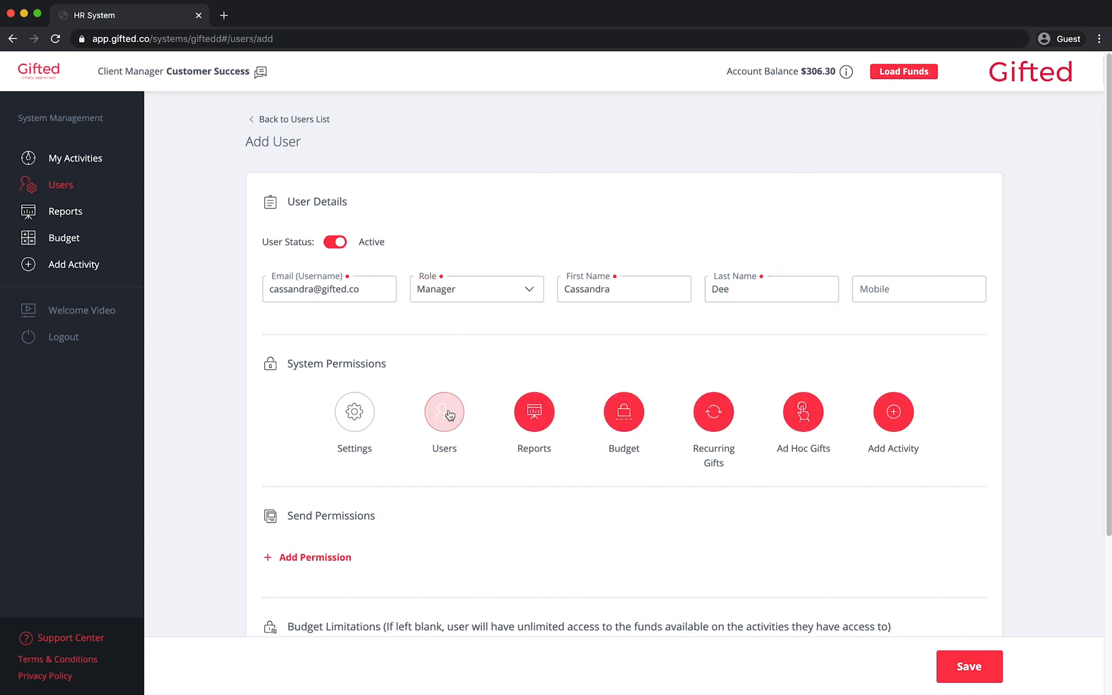
{"action": "left_click", "coordinate": [695, 423]}
{"action": "left_click", "coordinate": [809, 423]}
{"action": "left_click", "coordinate": [888, 426]}
Add a view-only reports permission for Manual system type with Thank Yous
{"action": "scroll", "coordinate": [898, 519], "scroll_direction": "down", "scroll_amount": 5}
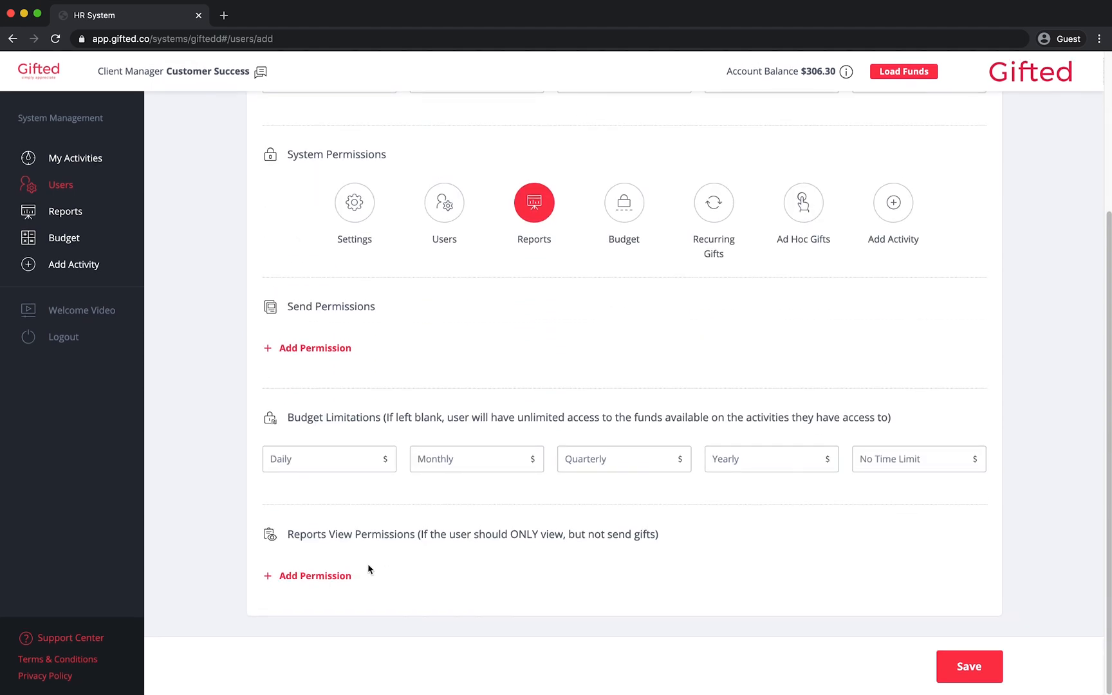
{"action": "left_click", "coordinate": [320, 574]}
{"action": "left_click", "coordinate": [371, 524]}
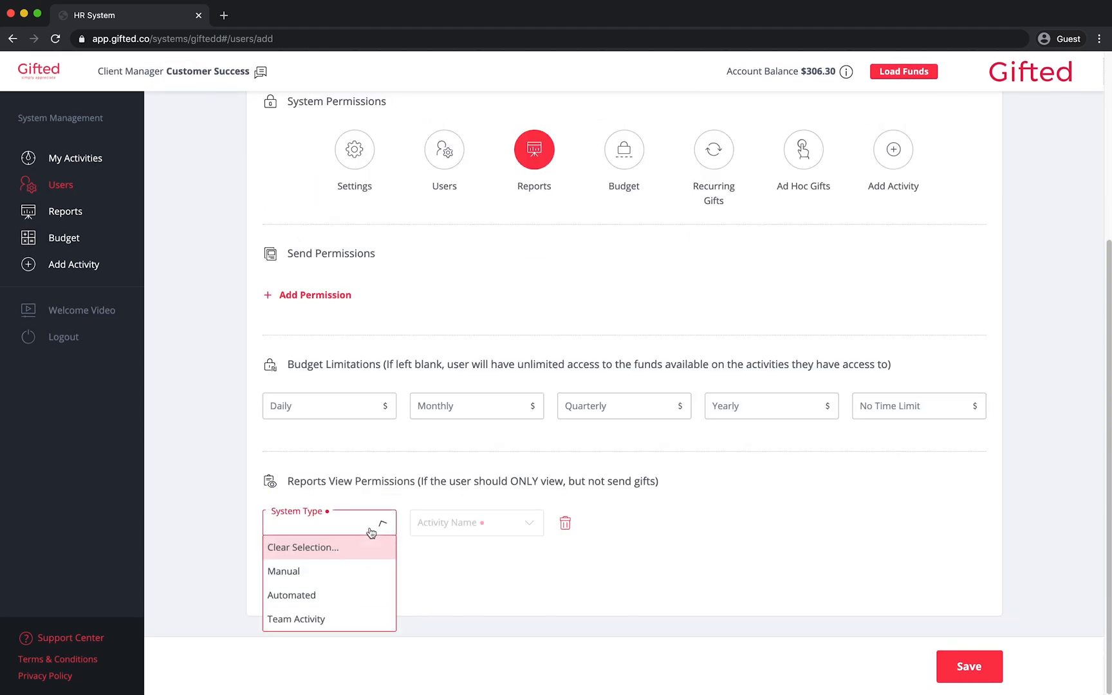
{"action": "left_click", "coordinate": [372, 570]}
{"action": "left_click", "coordinate": [526, 523]}
{"action": "left_click", "coordinate": [507, 630]}
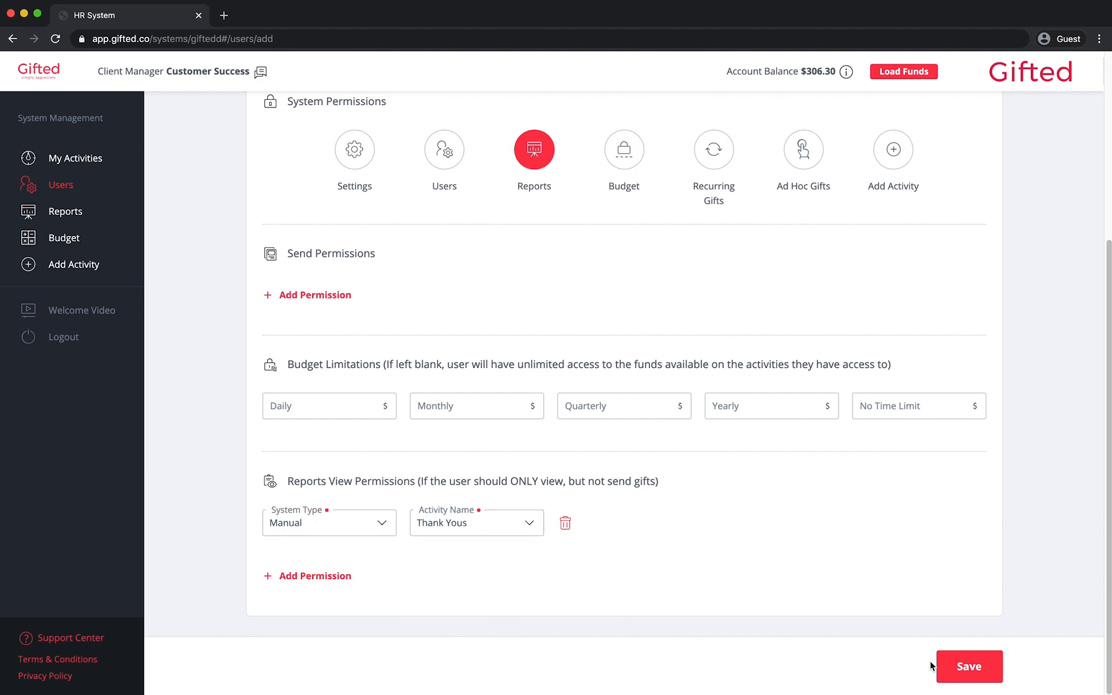
Save the second new user, the Manager with Reports access
{"action": "left_click", "coordinate": [981, 681]}
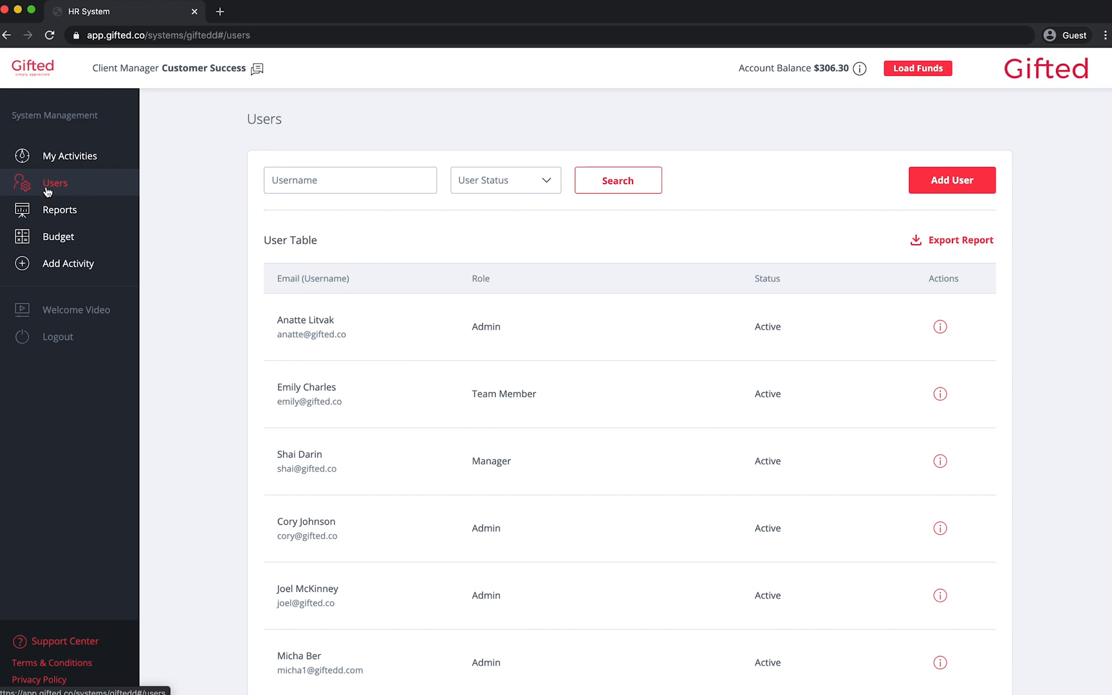
Find the existing Admin user by username and switch their status to Inactive
{"action": "left_click", "coordinate": [327, 185]}
{"action": "type", "text": "Micha"}
{"action": "left_click", "coordinate": [627, 188]}
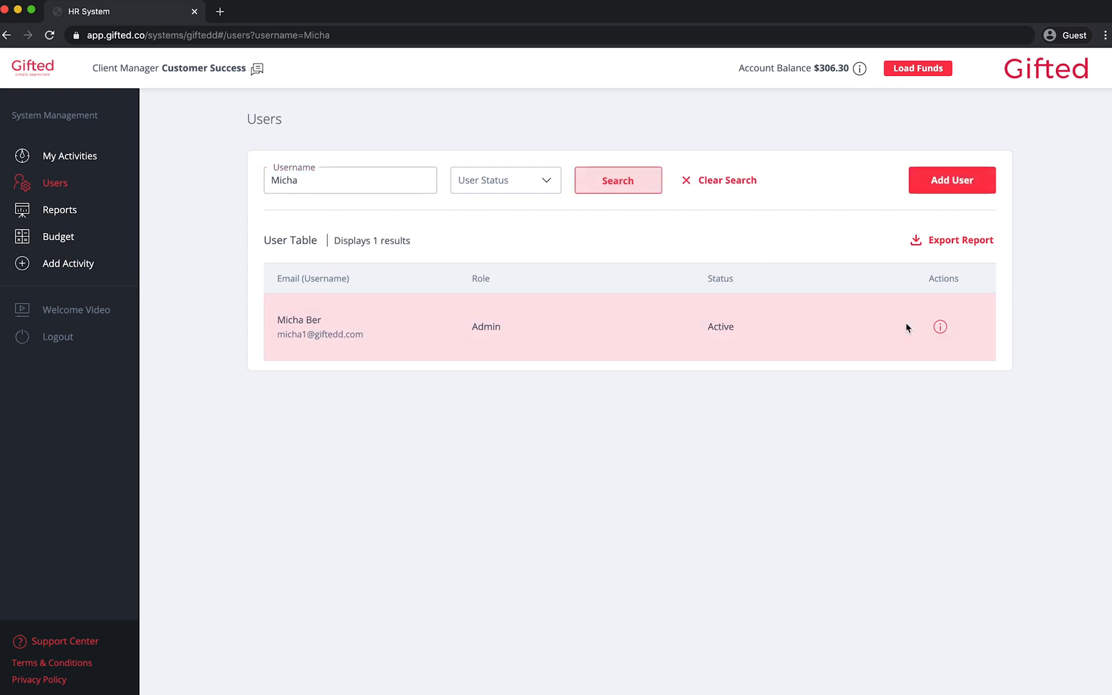
{"action": "left_click", "coordinate": [939, 326]}
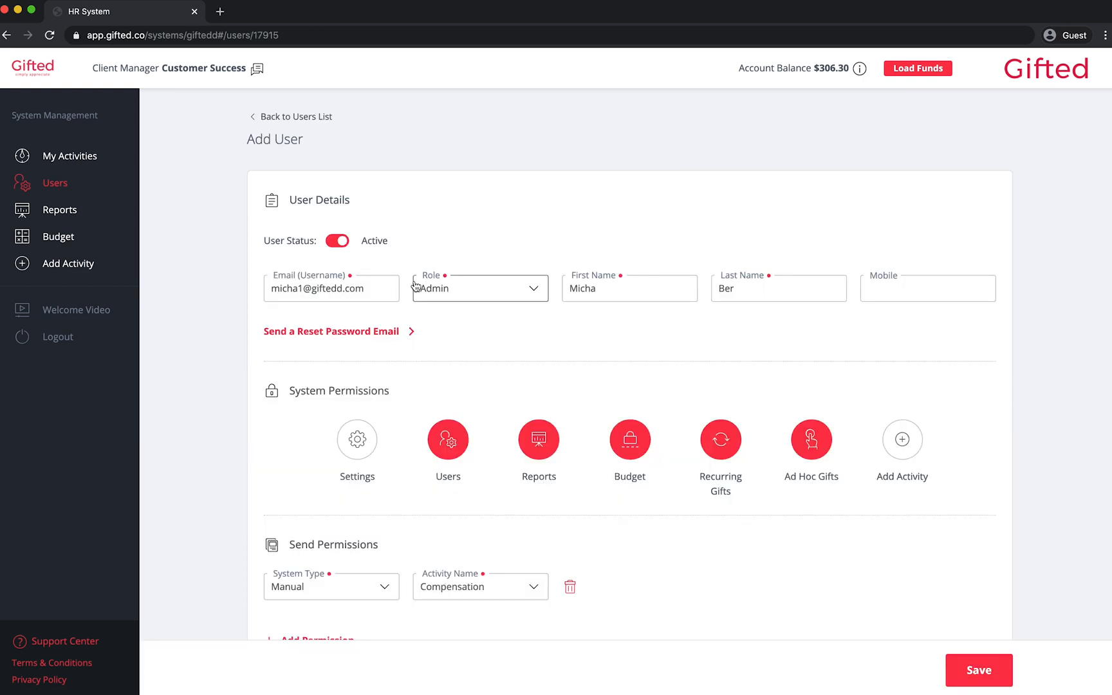
{"action": "left_click", "coordinate": [340, 245]}
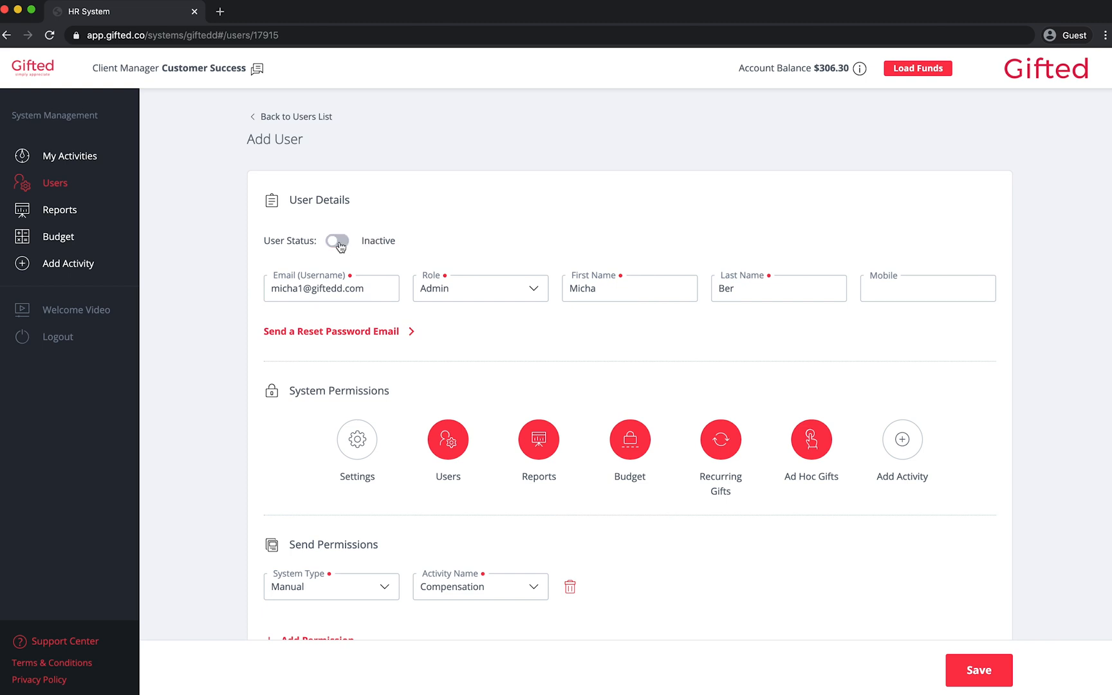